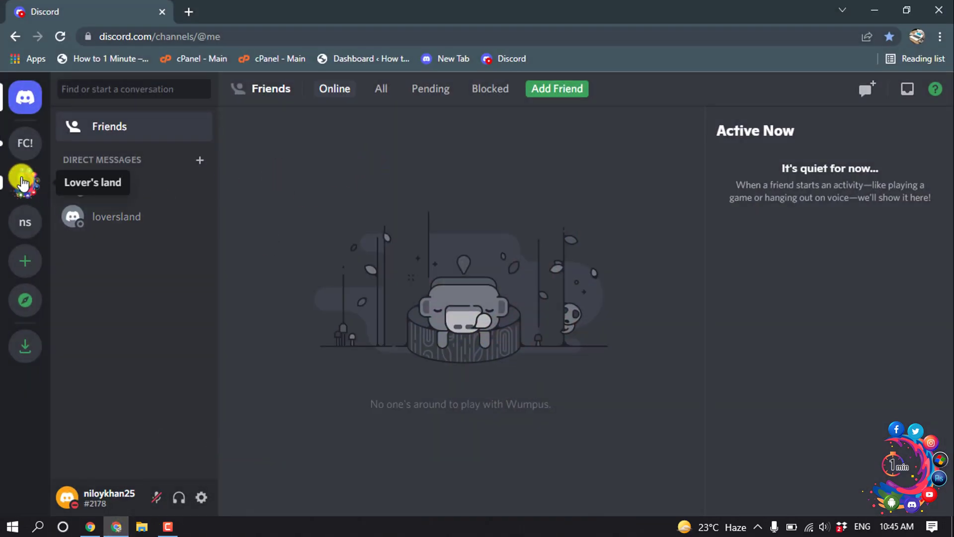
Open the Lover's land server from the server sidebar.
left_click(18, 184)
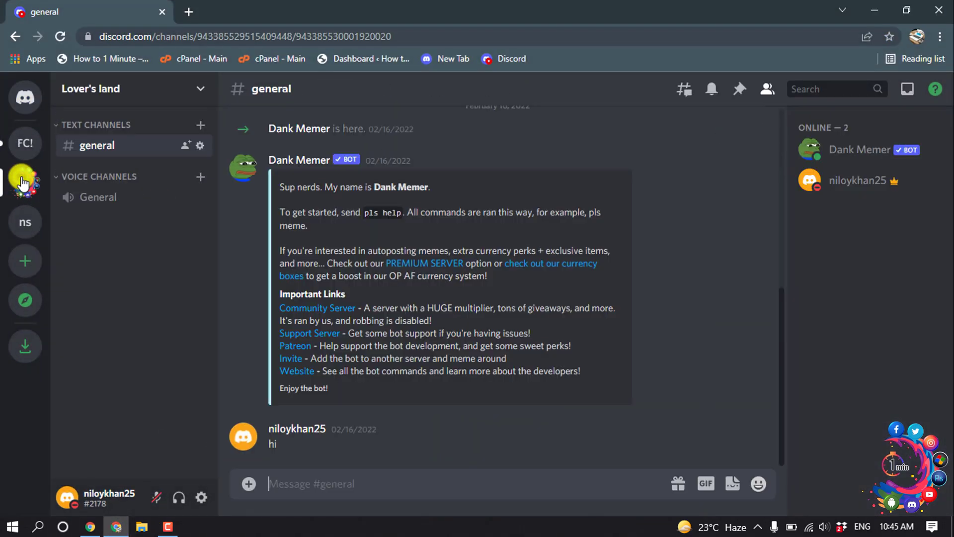
Create a new text channel named 'welcome' in Lover's land.
right_click(121, 233)
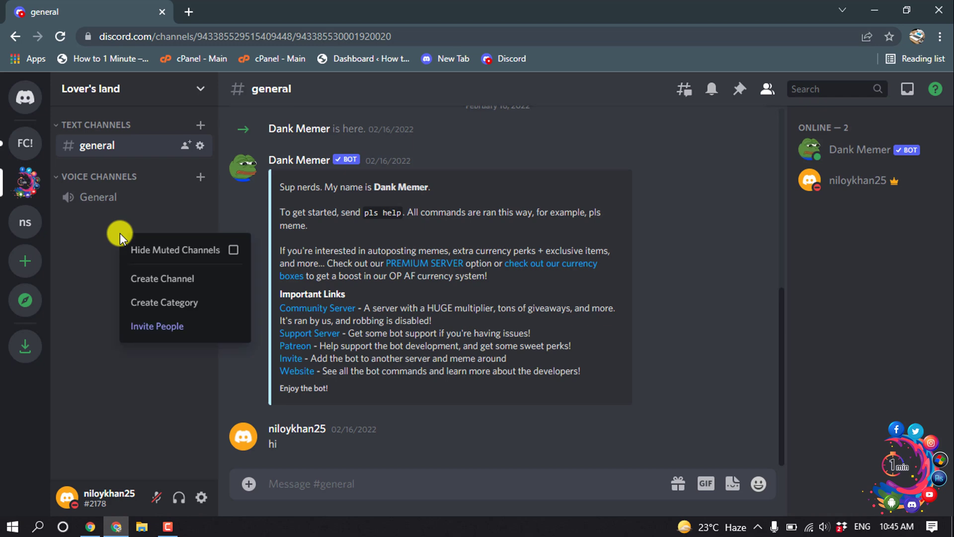
left_click(207, 279)
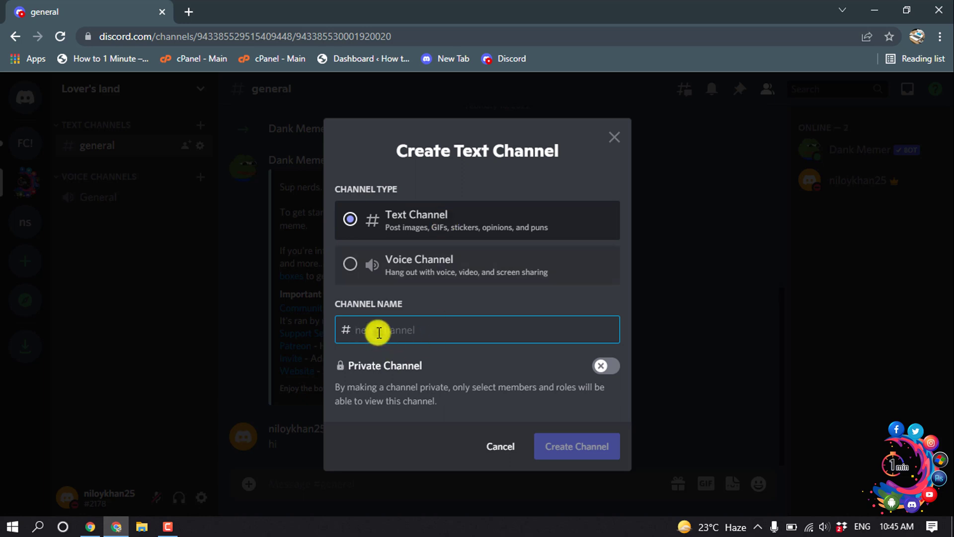
type("welcome")
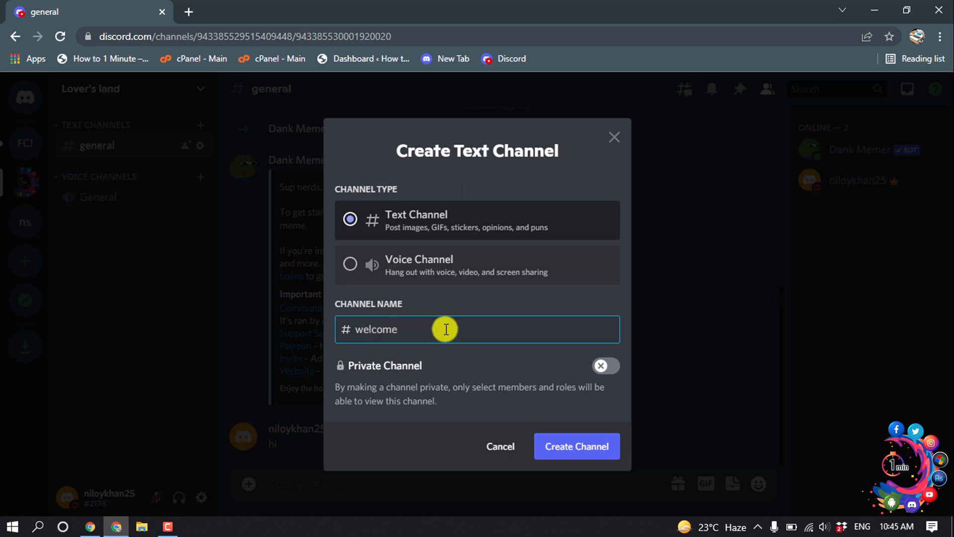
left_click(575, 446)
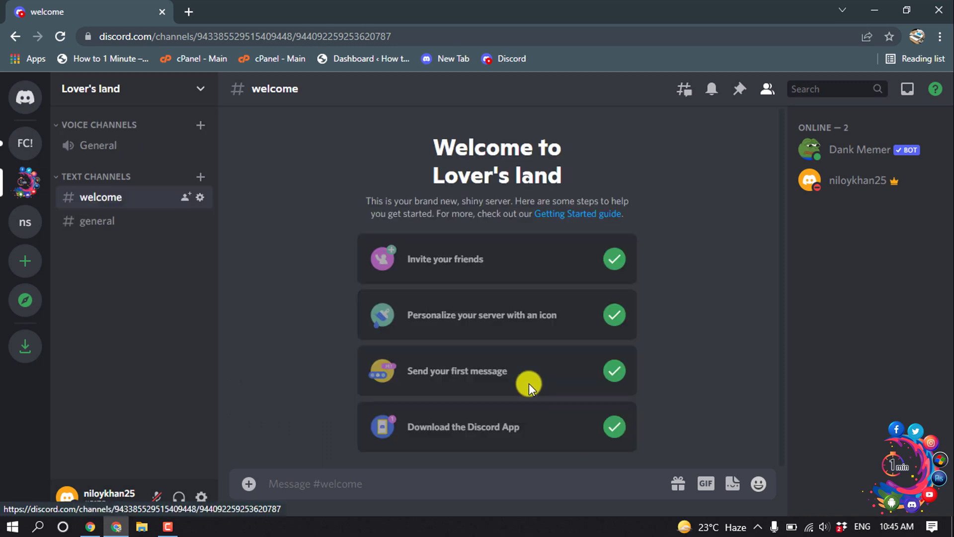
Drag #welcome into the Voice Channels category, above General.
left_click_drag(93, 197, 96, 134)
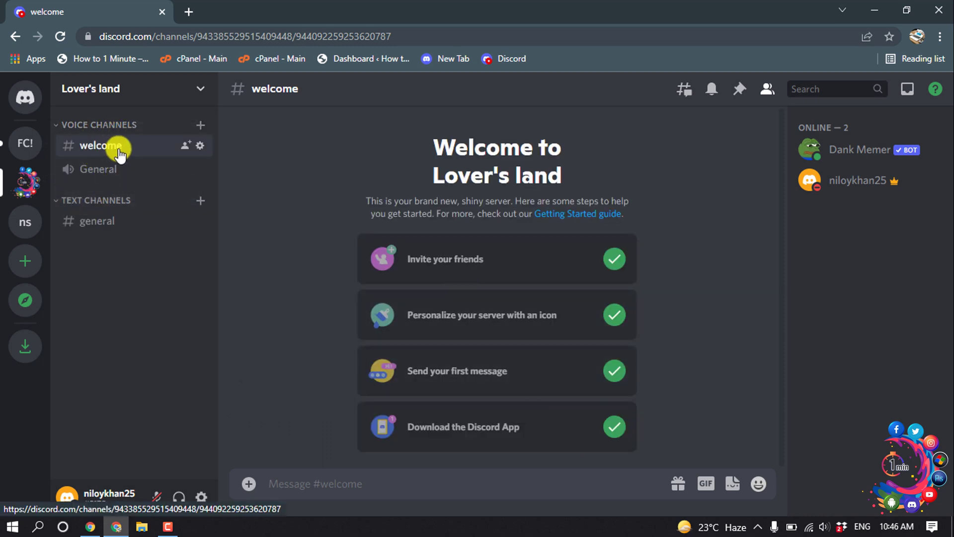
left_click(201, 148)
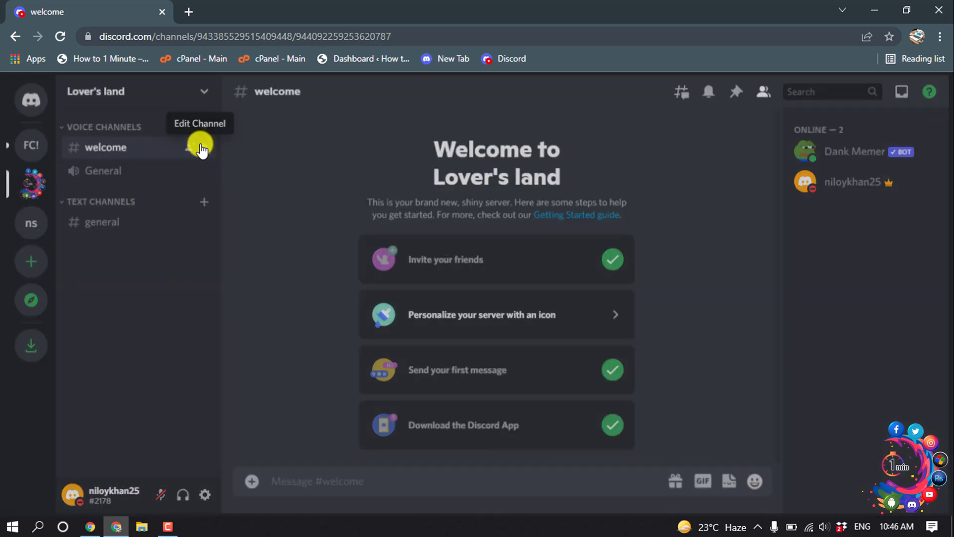
left_click(202, 147)
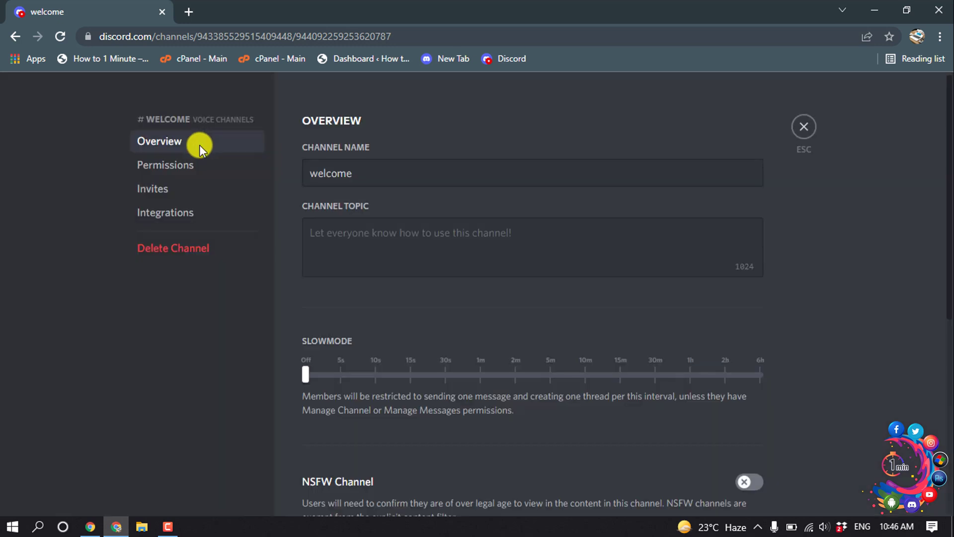
left_click(180, 169)
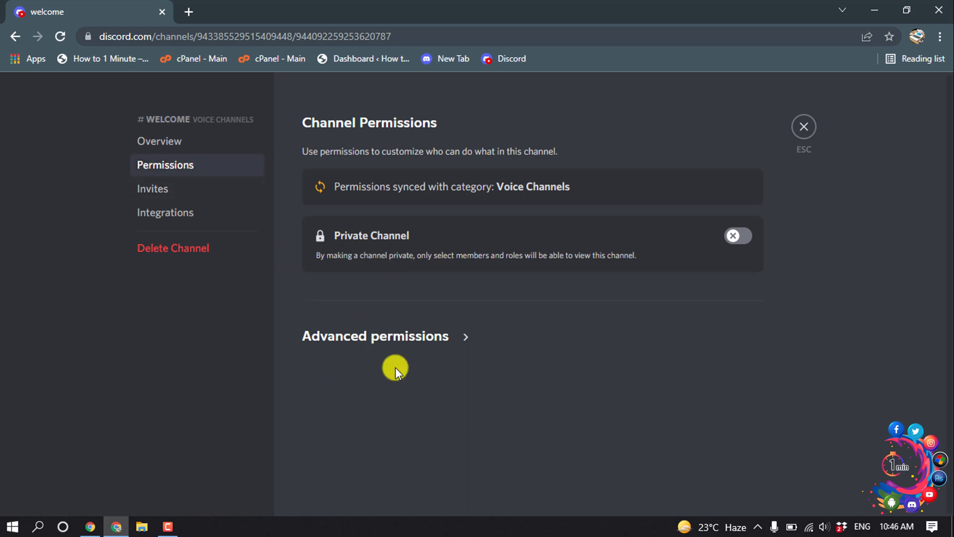
left_click(398, 338)
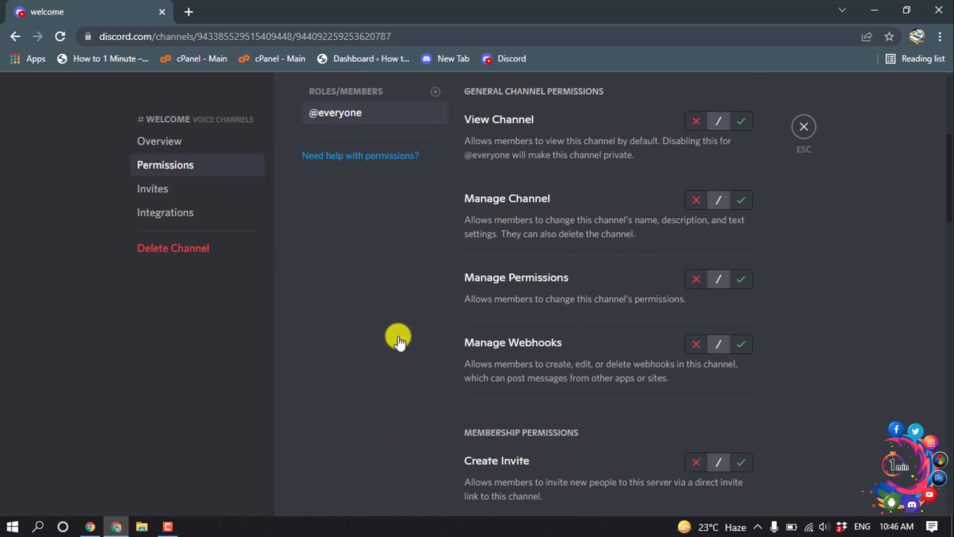
scroll(398, 340, "up", 3)
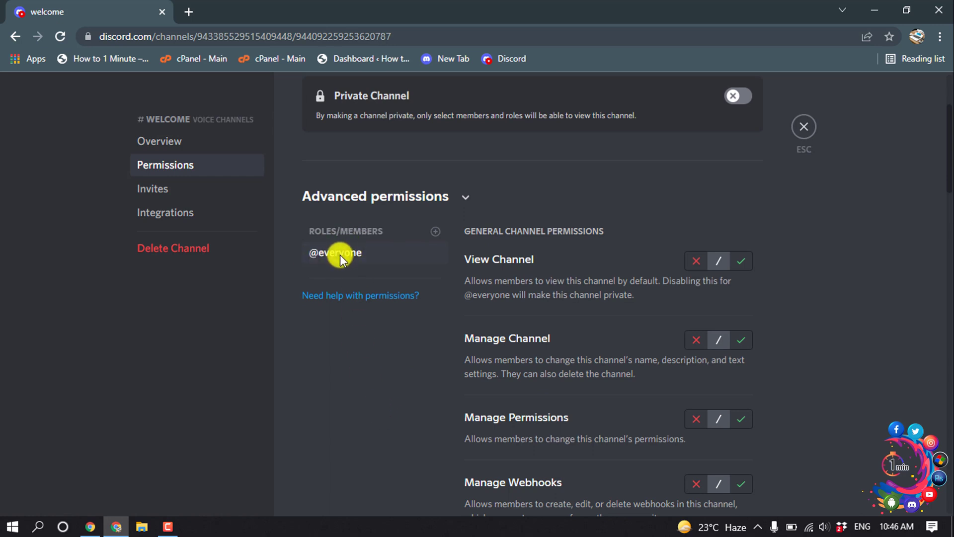
scroll(521, 332, "down", 9)
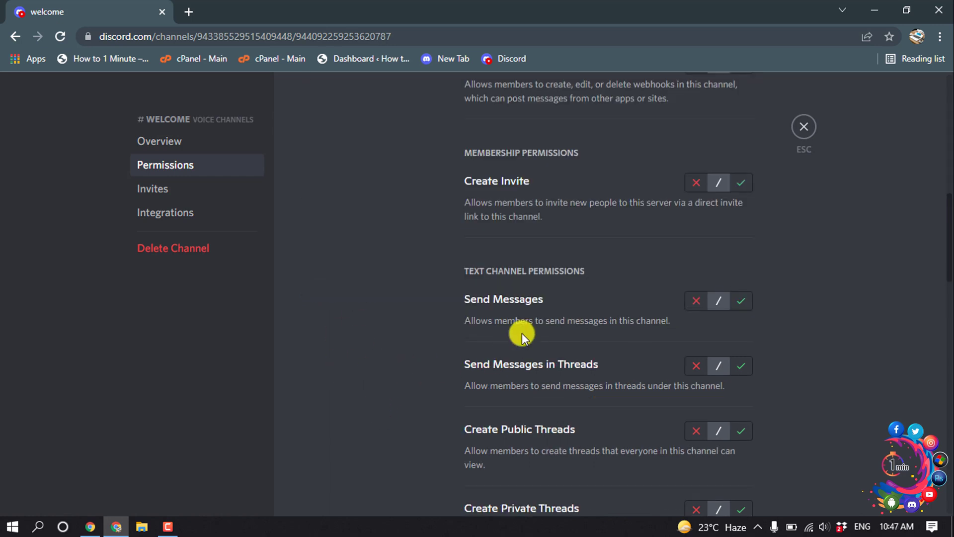
left_click(697, 300)
scroll(692, 297, "down", 14)
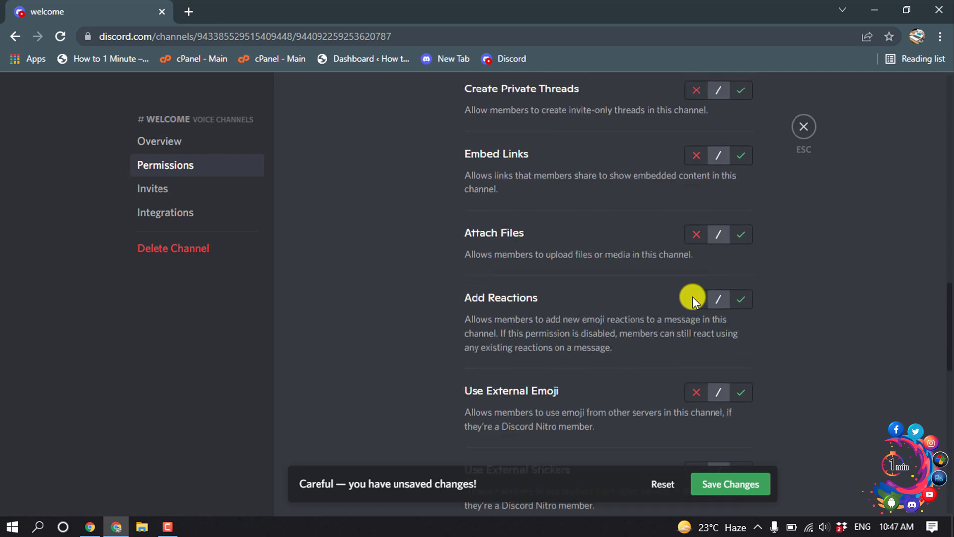
scroll(693, 297, "down", 6)
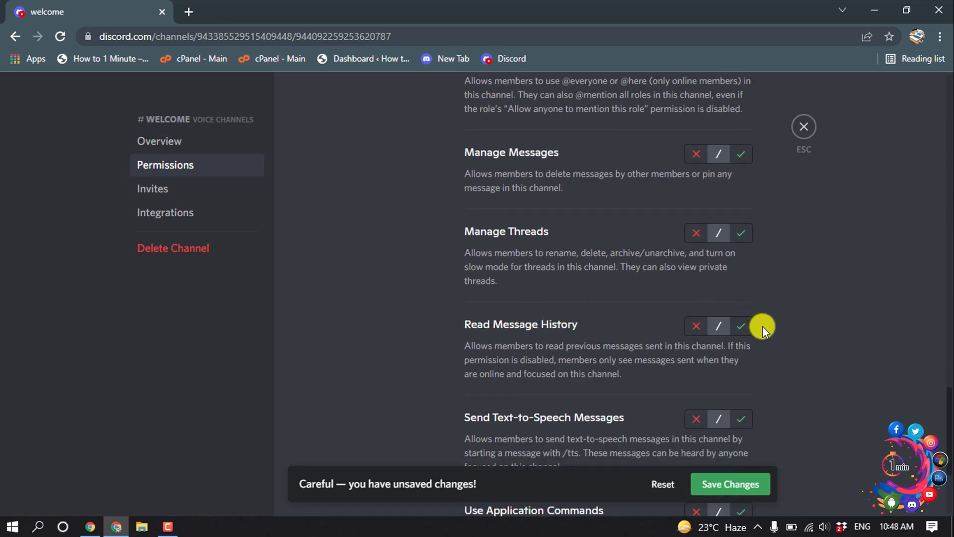
left_click(743, 327)
left_click(717, 490)
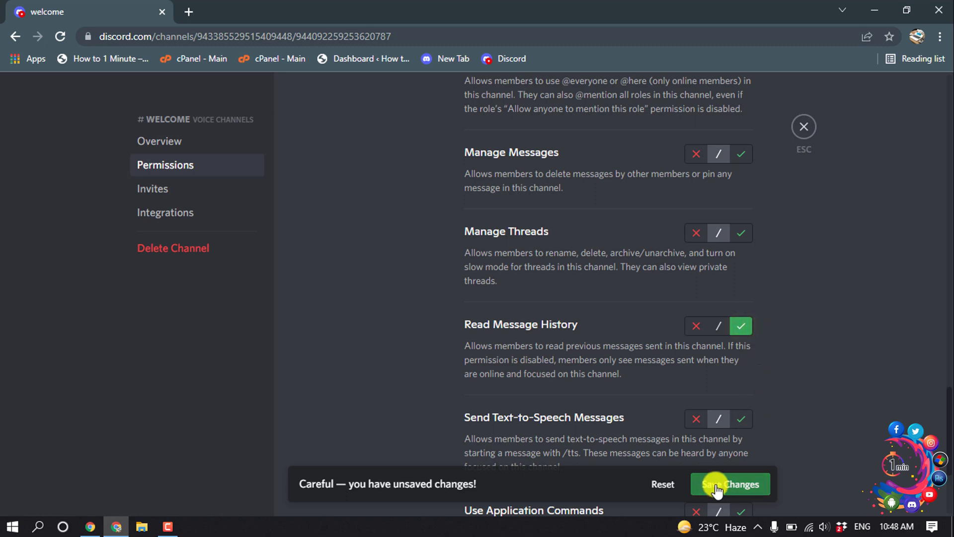
left_click(802, 130)
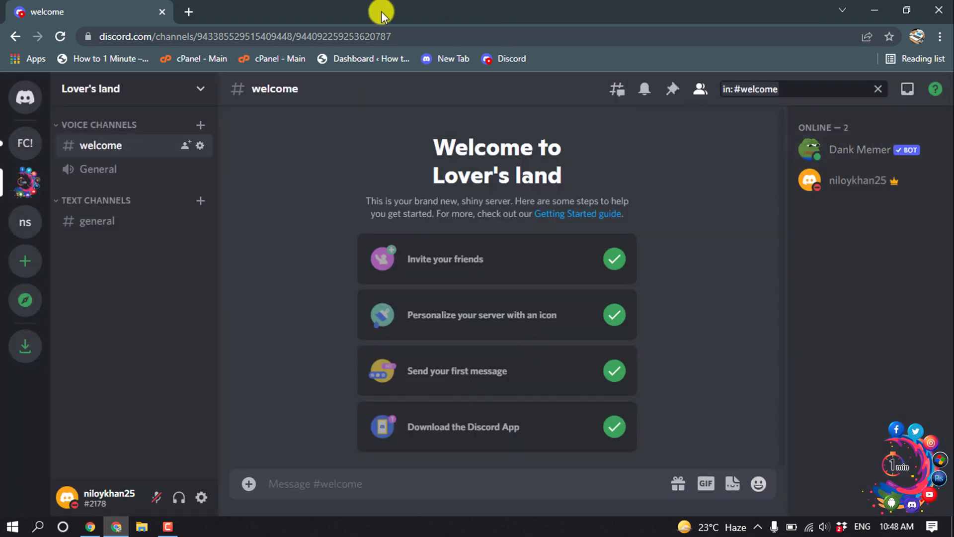
In a new browser tab, go to the MEE6 site and choose Add to Discord.
left_click(185, 11)
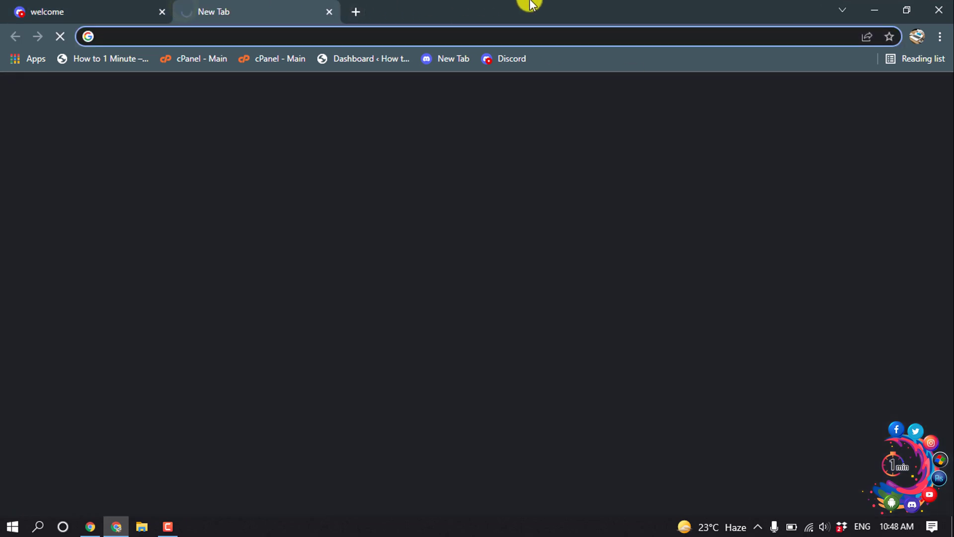
type("mee")
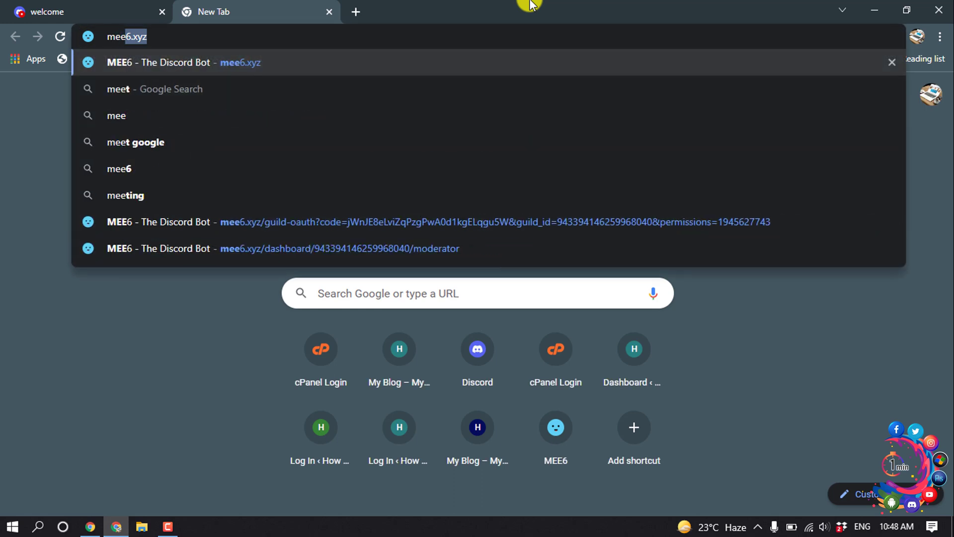
key("Return")
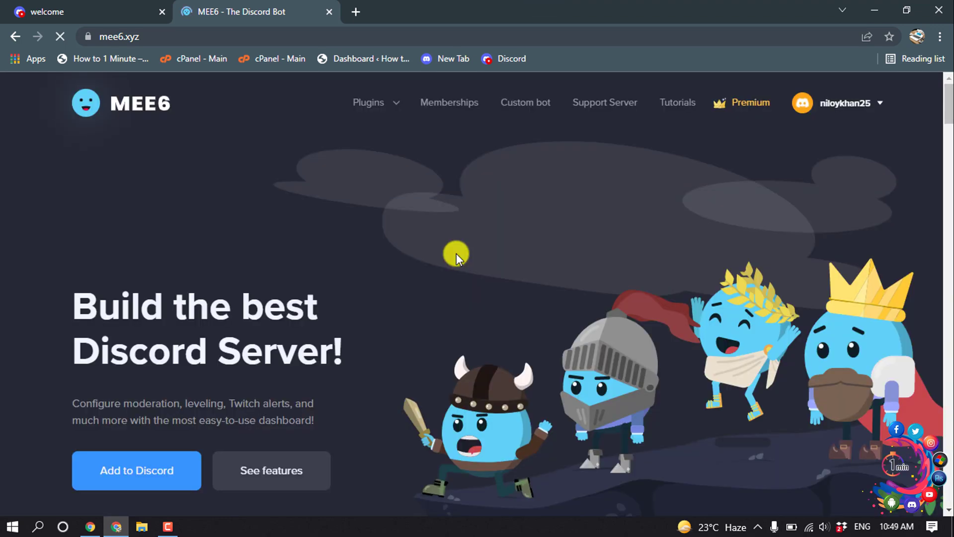
left_click(143, 480)
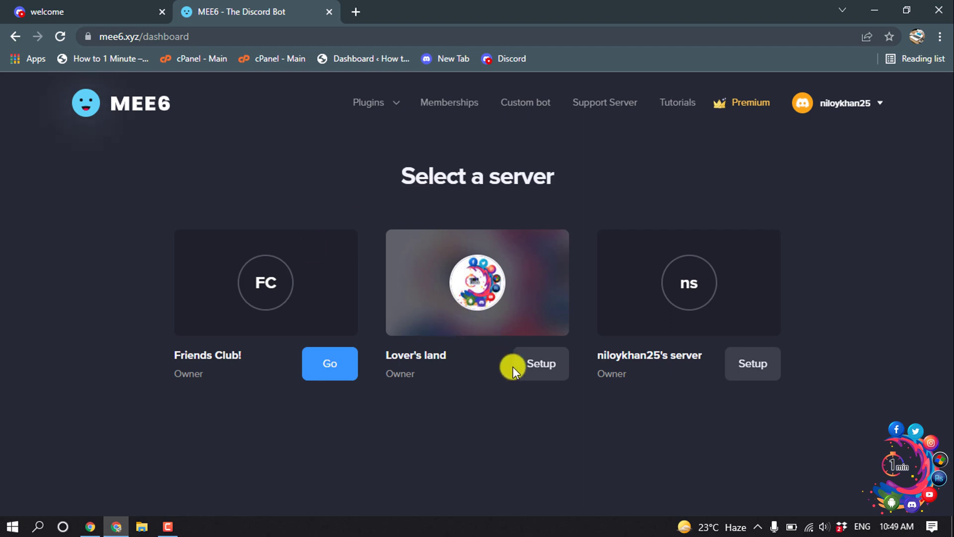
Authorize MEE6 for Lover's land and pass the 'I am human' verification check.
left_click(547, 368)
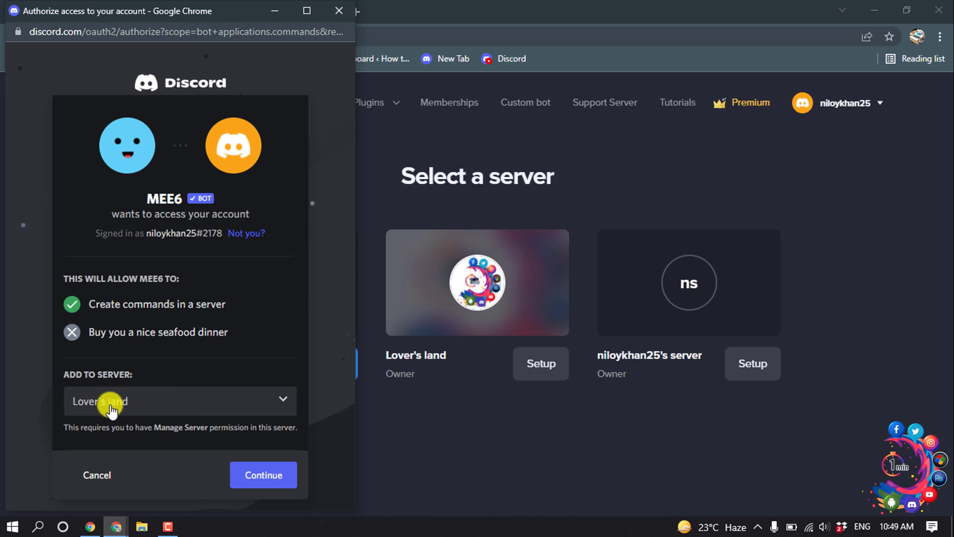
left_click(263, 475)
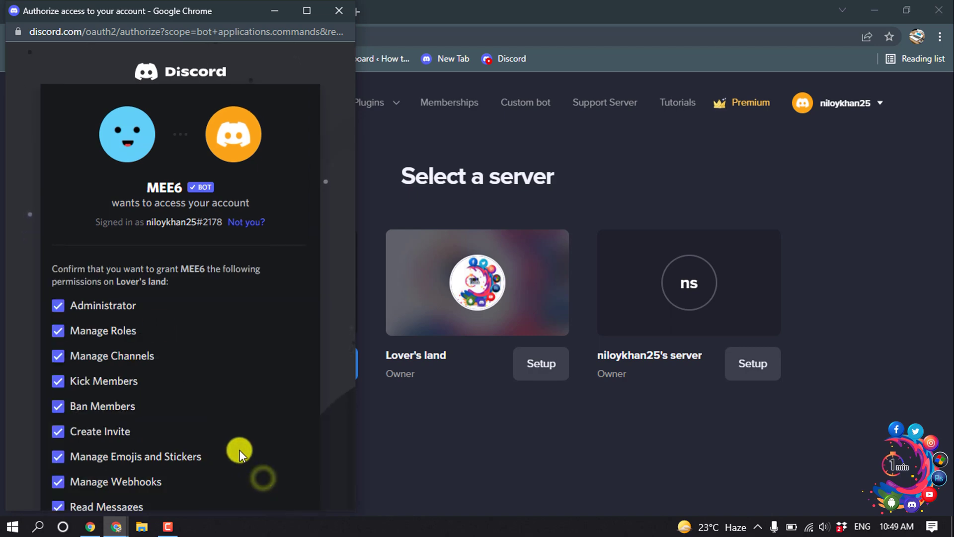
scroll(159, 323, "down", 10)
left_click(284, 475)
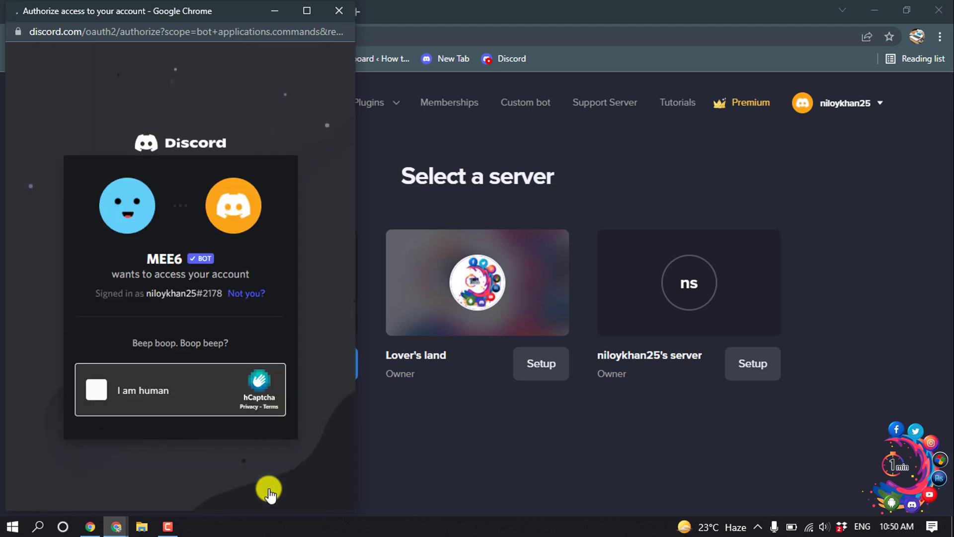
left_click(98, 393)
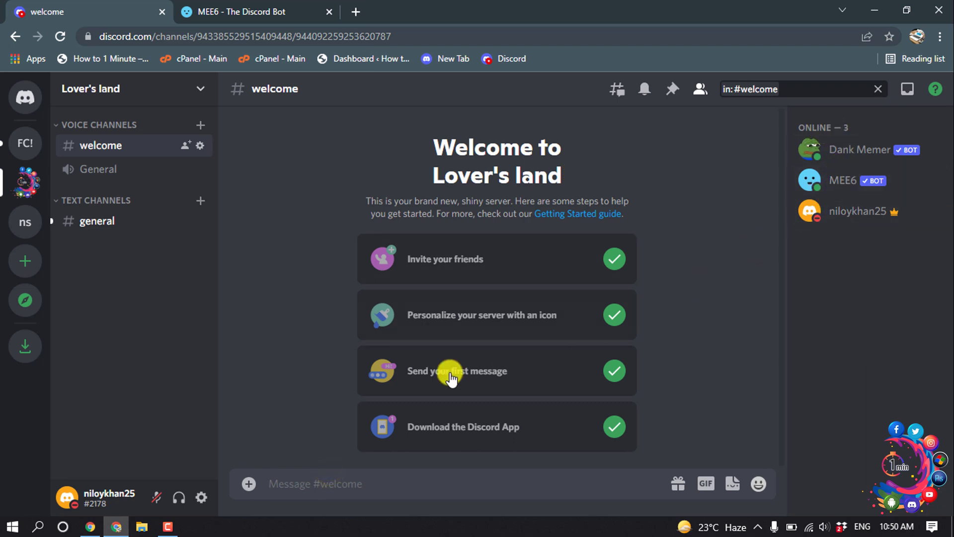
In the MEE6 dashboard's Plugin gallery, make sure the Welcome plugin under Server Management is on.
left_click(235, 11)
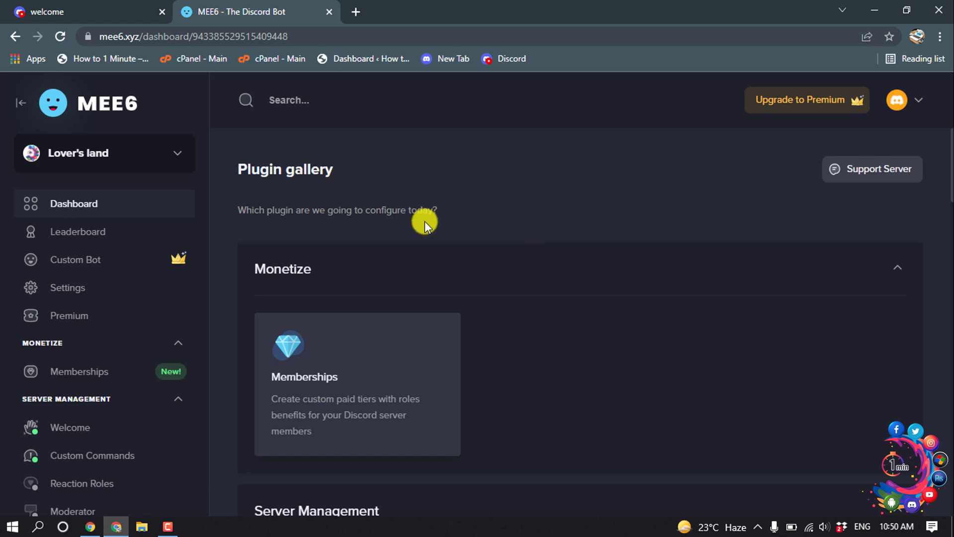
scroll(425, 221, "down", 1)
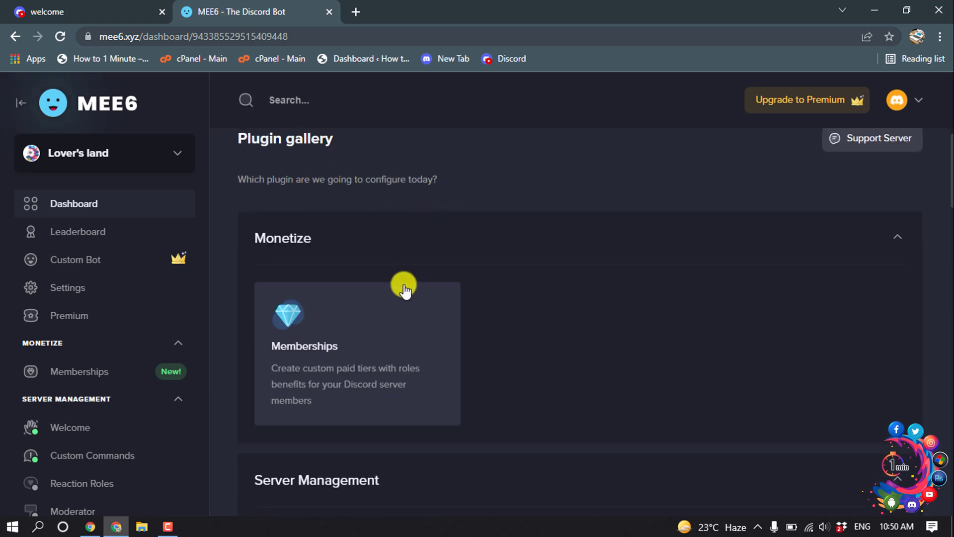
scroll(404, 289, "down", 1)
scroll(404, 289, "down", 8)
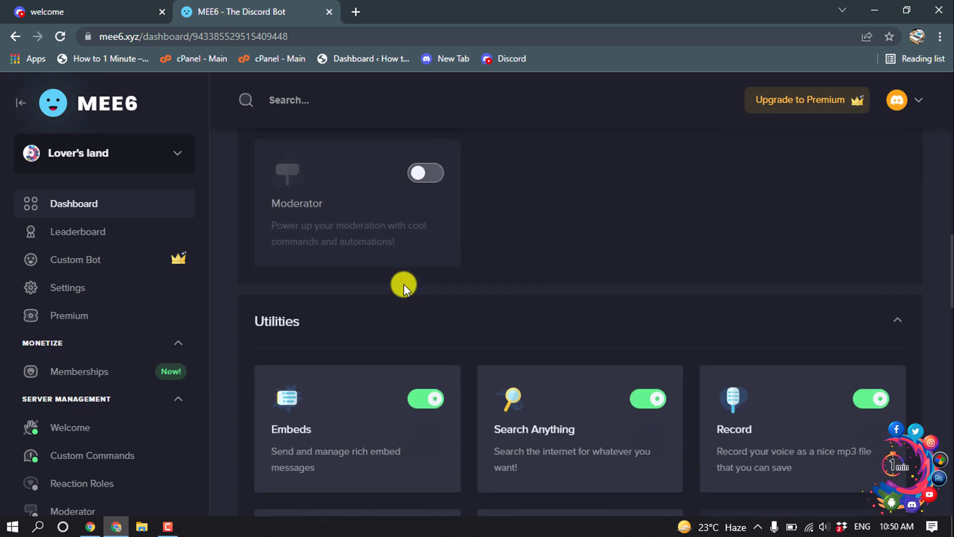
scroll(403, 285, "up", 3)
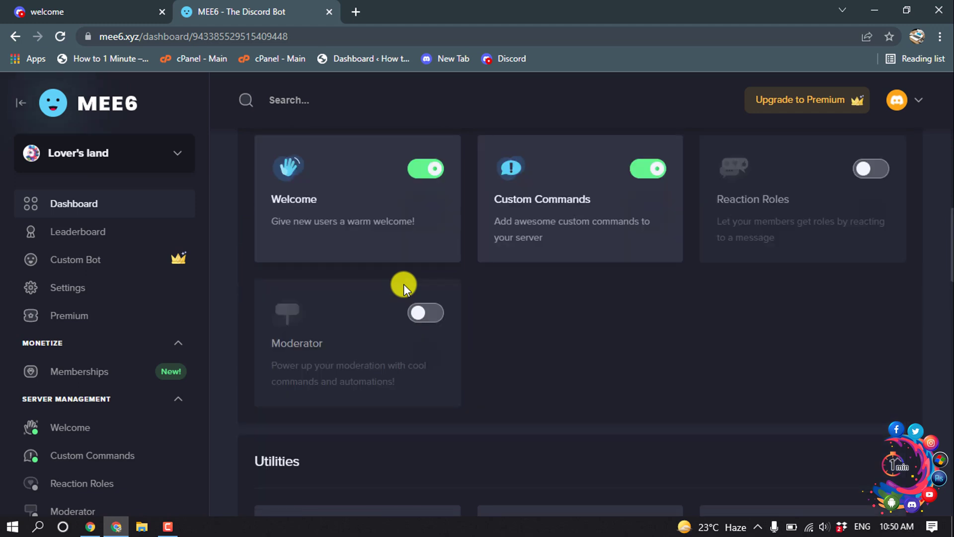
scroll(321, 211, "up", 1)
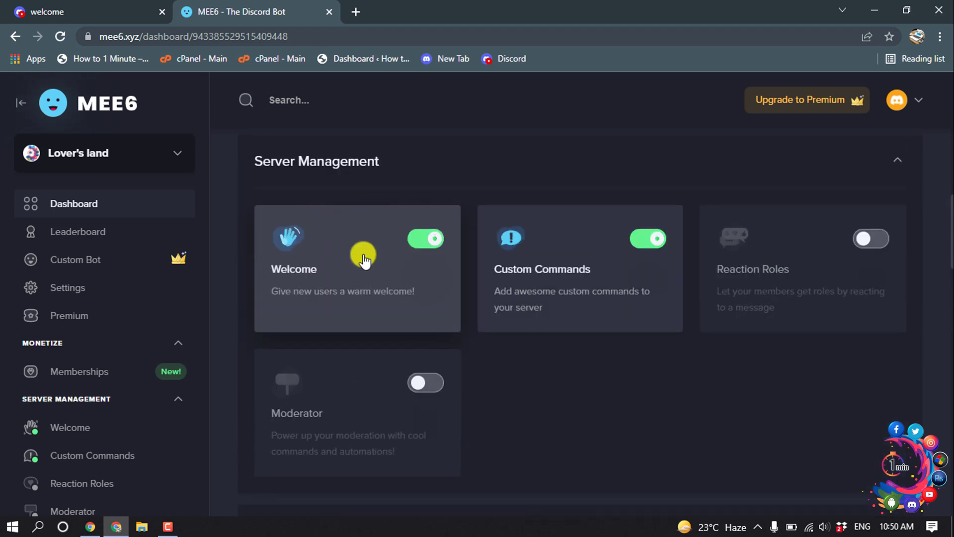
left_click(393, 261)
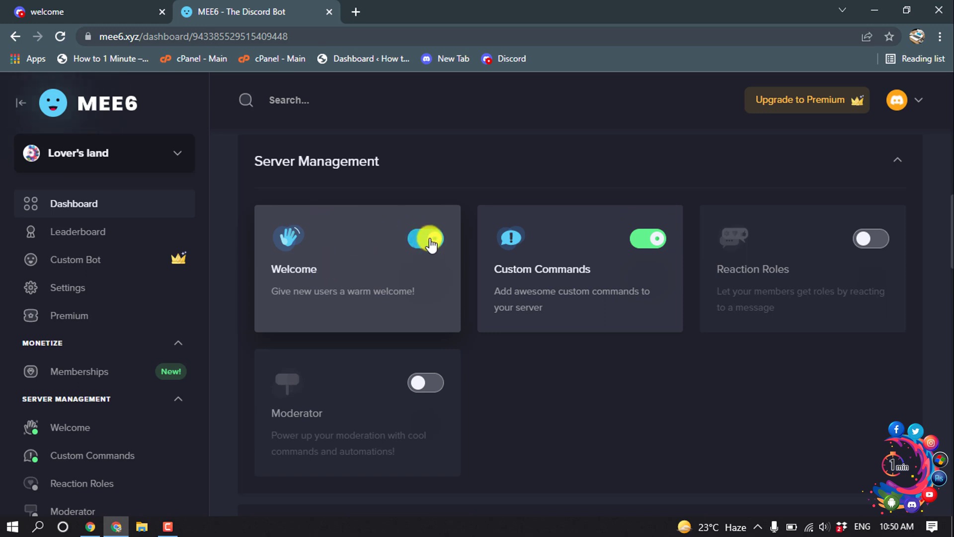
scroll(430, 244, "up", 1)
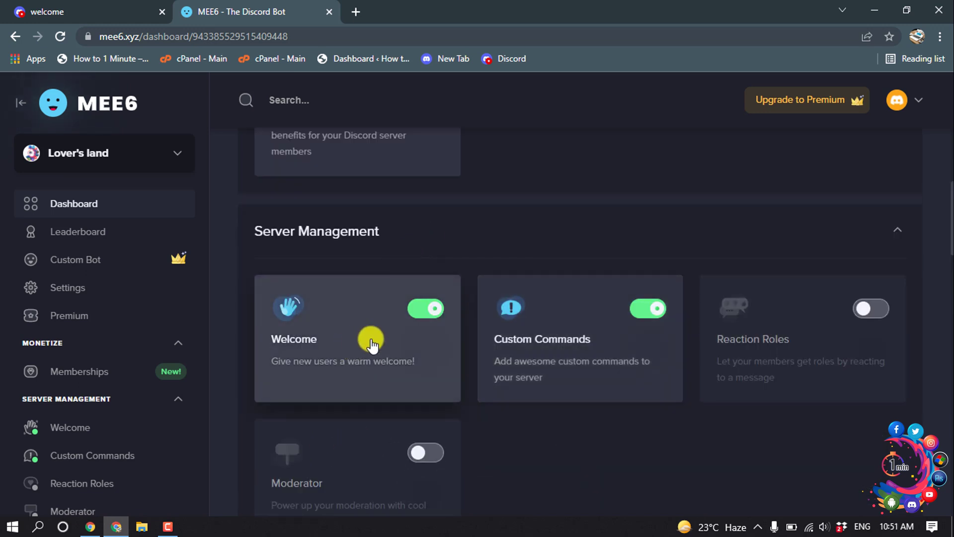
In the Welcome plugin, enable the join message and set its channel to #welcome.
left_click(372, 343)
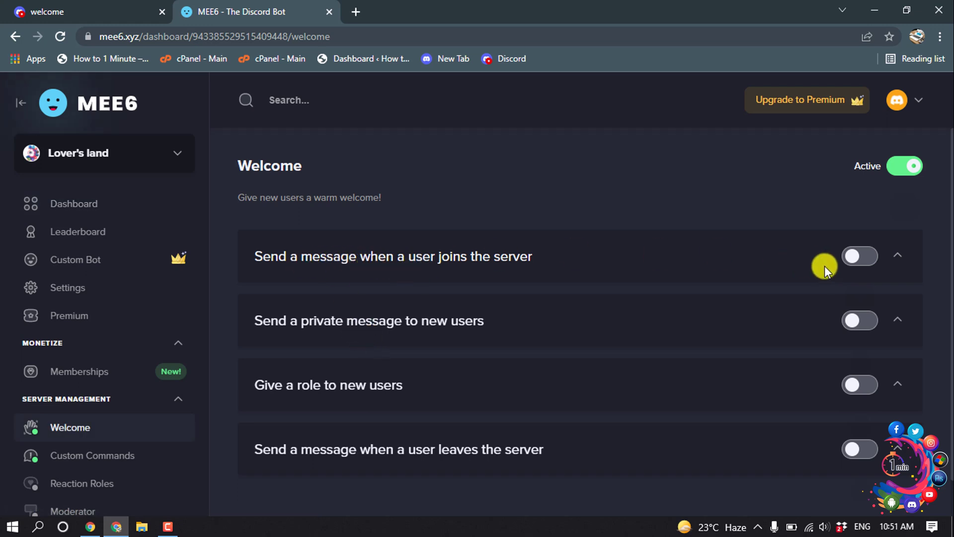
left_click(853, 259)
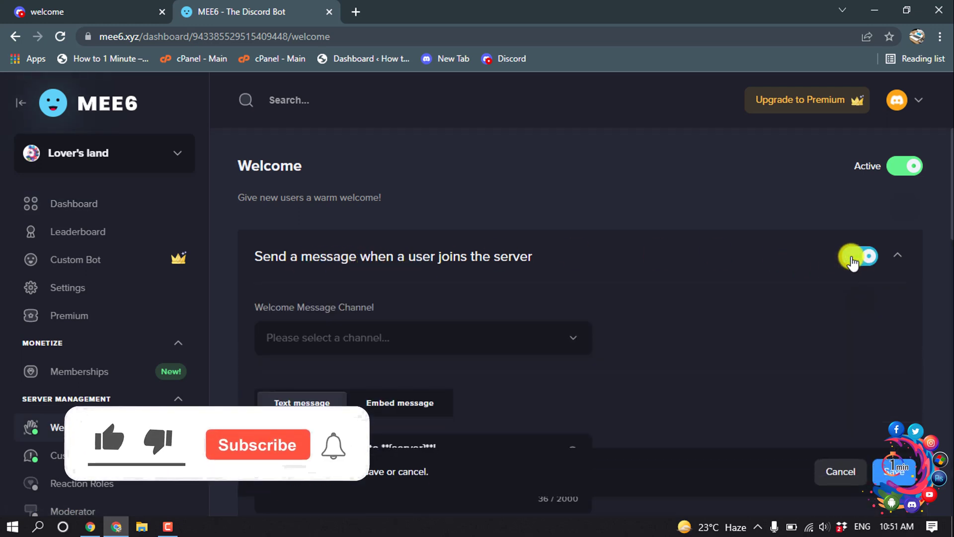
left_click(318, 340)
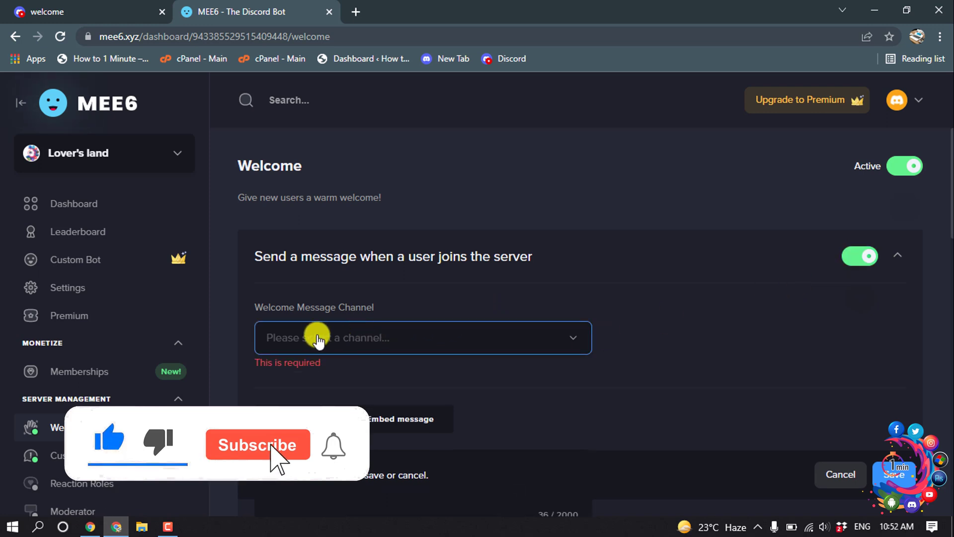
left_click(318, 340)
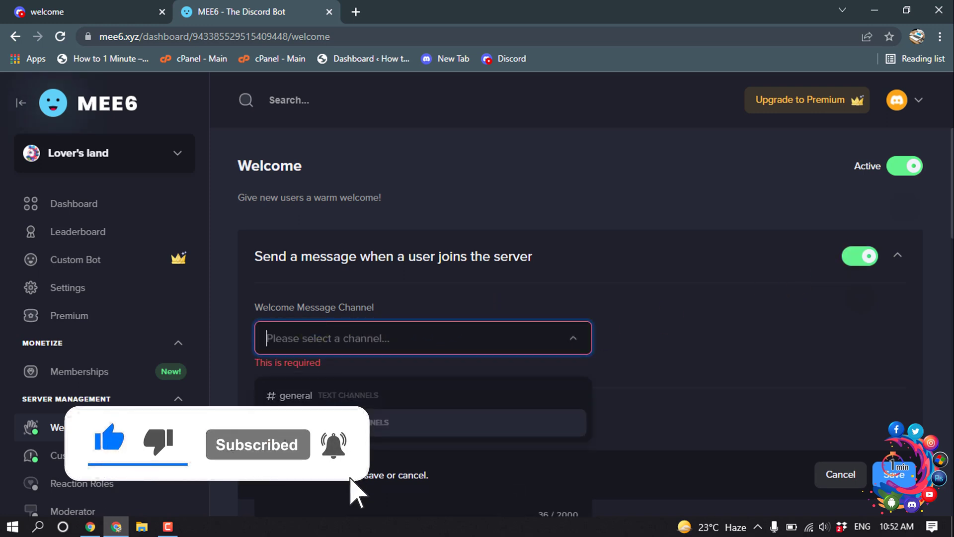
left_click(358, 422)
Keep the join message 'Hey {user}, welcome to **{server}**!' and save the Welcome settings.
scroll(323, 378, "down", 2)
left_click(322, 379)
scroll(421, 385, "down", 2)
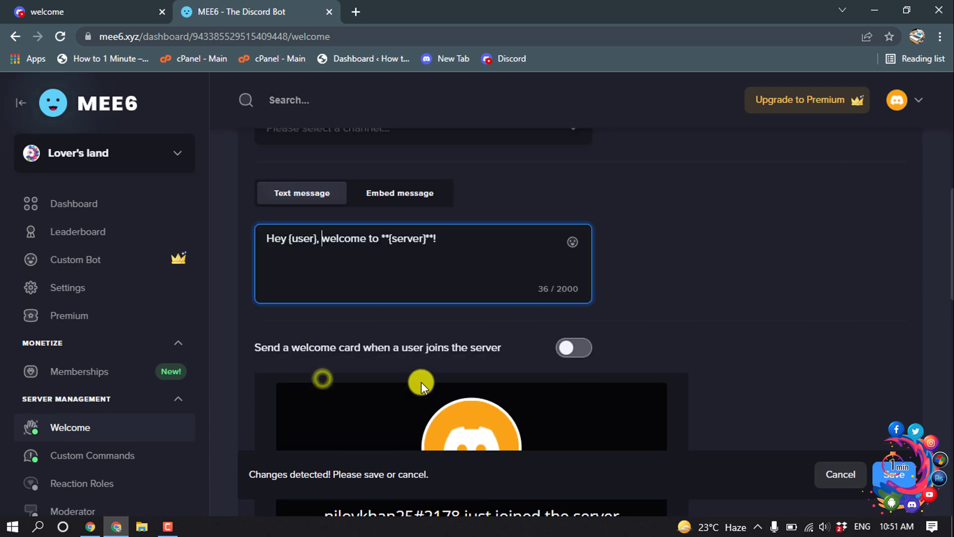
left_click_drag(267, 238, 460, 245)
left_click(460, 242)
scroll(461, 247, "down", 1)
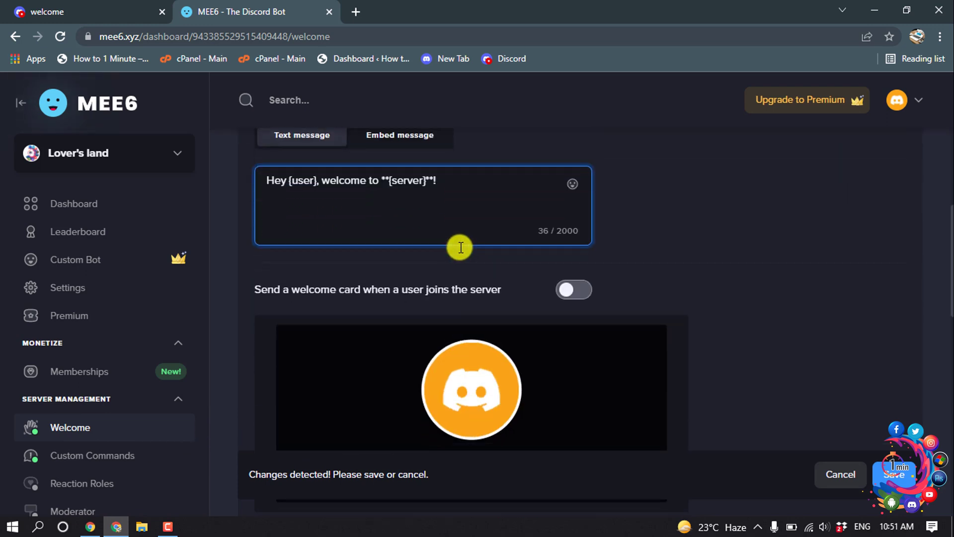
scroll(568, 353, "down", 3)
scroll(448, 338, "down", 2)
scroll(391, 326, "down", 3)
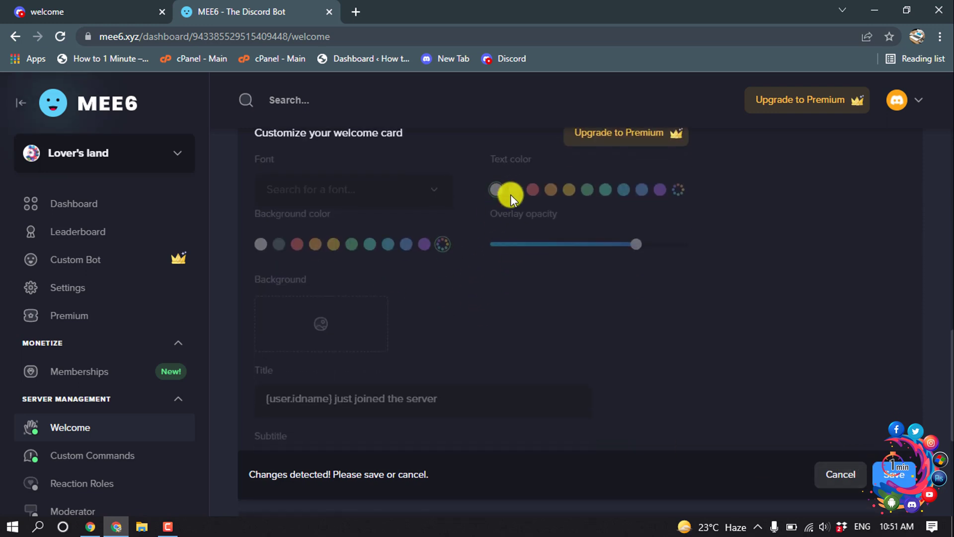
scroll(511, 195, "down", 5)
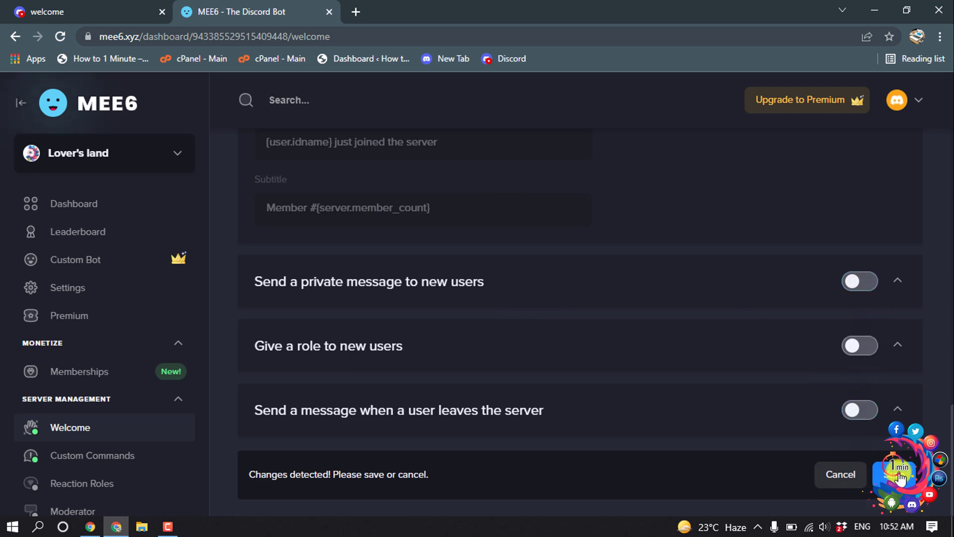
scroll(348, 366, "up", 10)
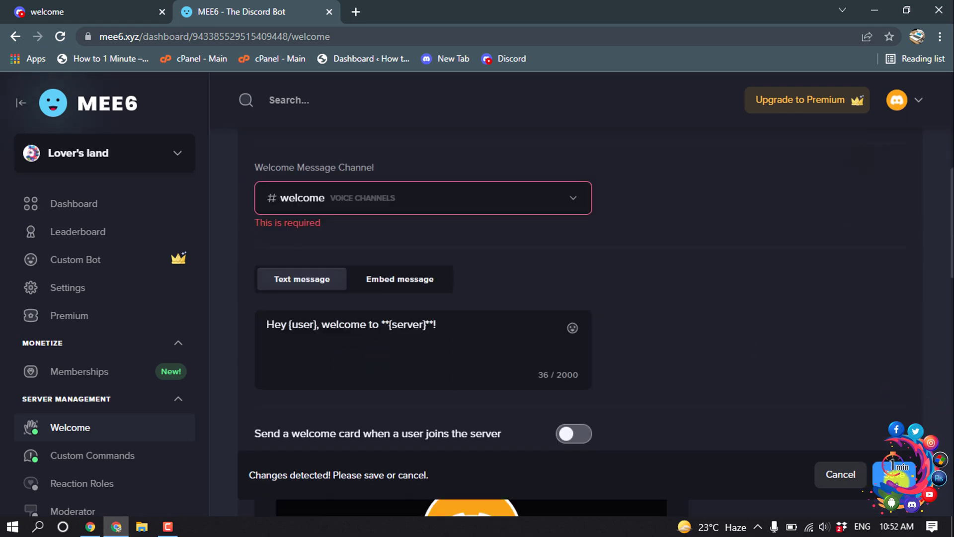
left_click(898, 480)
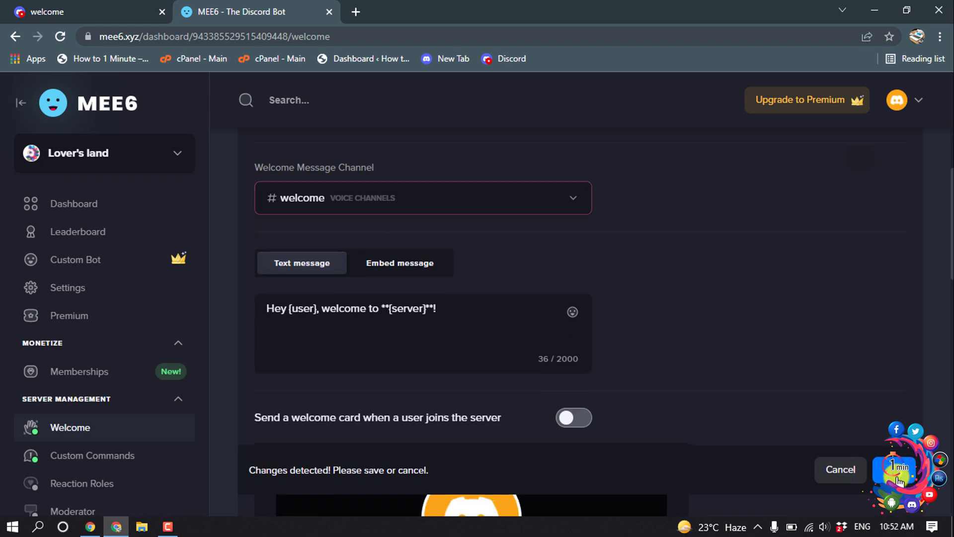